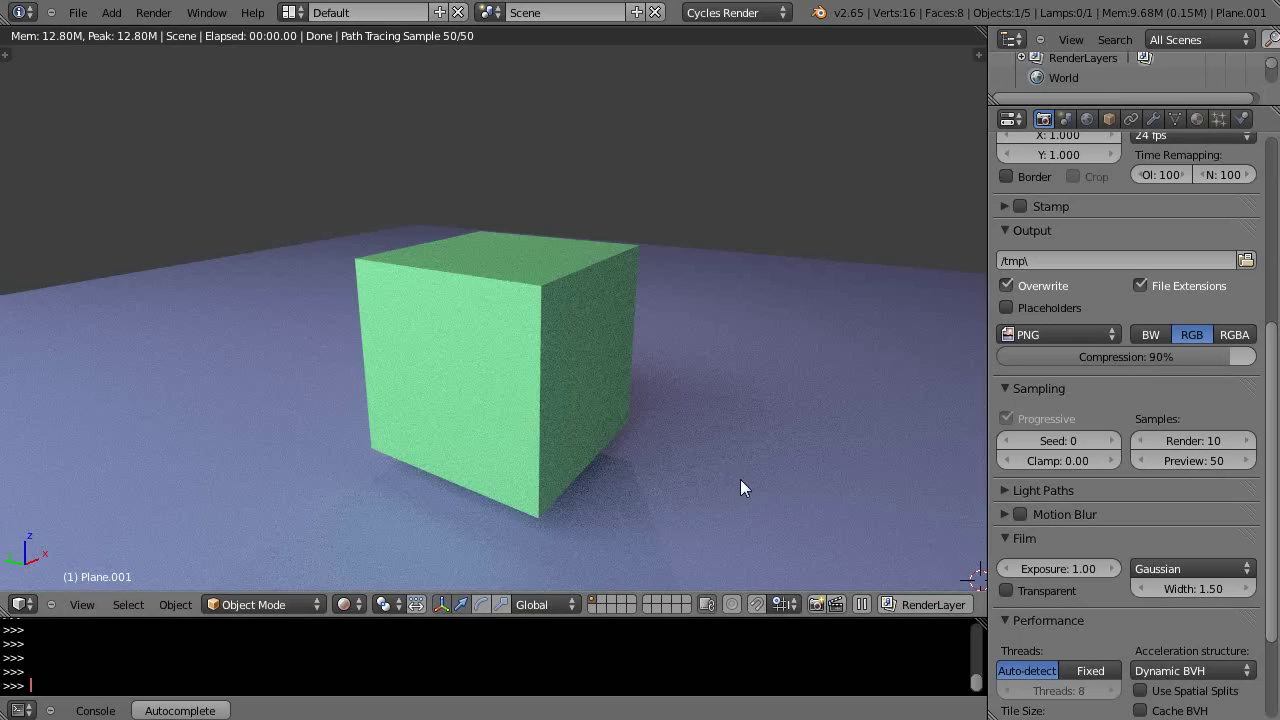
- Orbit the rendered view to a three-quarter angle showing two cube faces, then zoom in
middle_drag(737, 486, 570, 499)
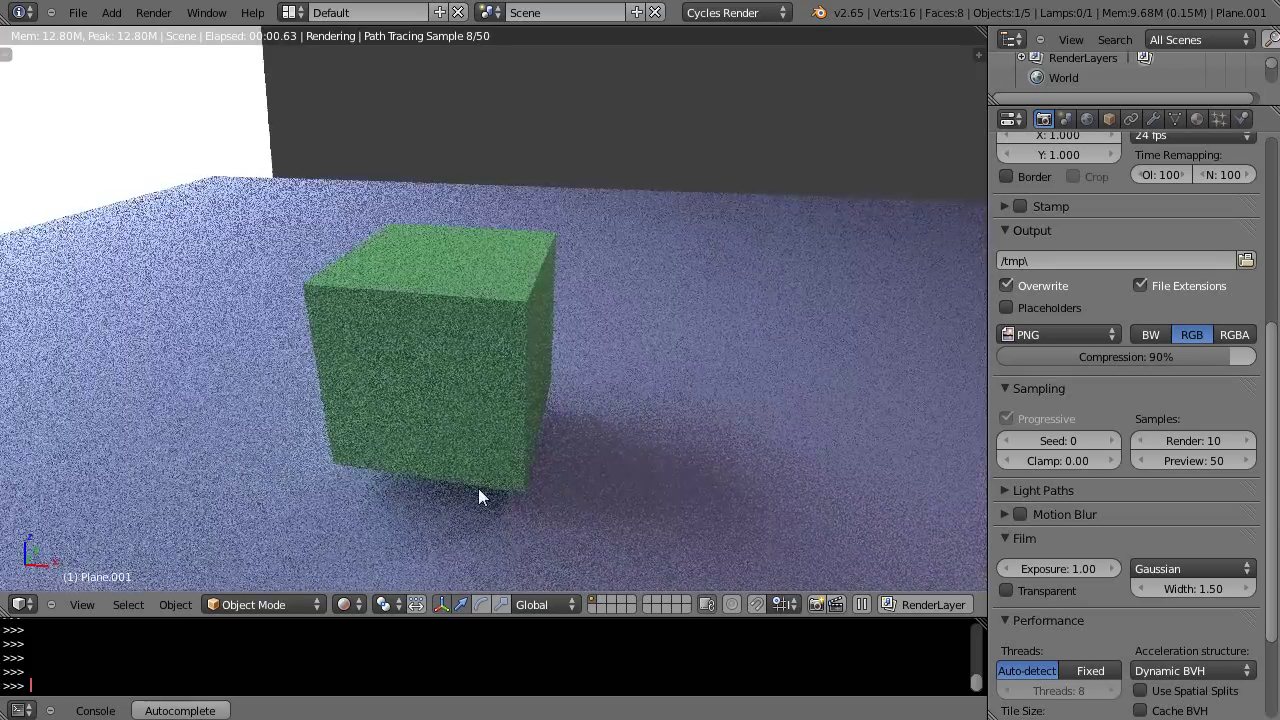
middle_drag(468, 489, 426, 460)
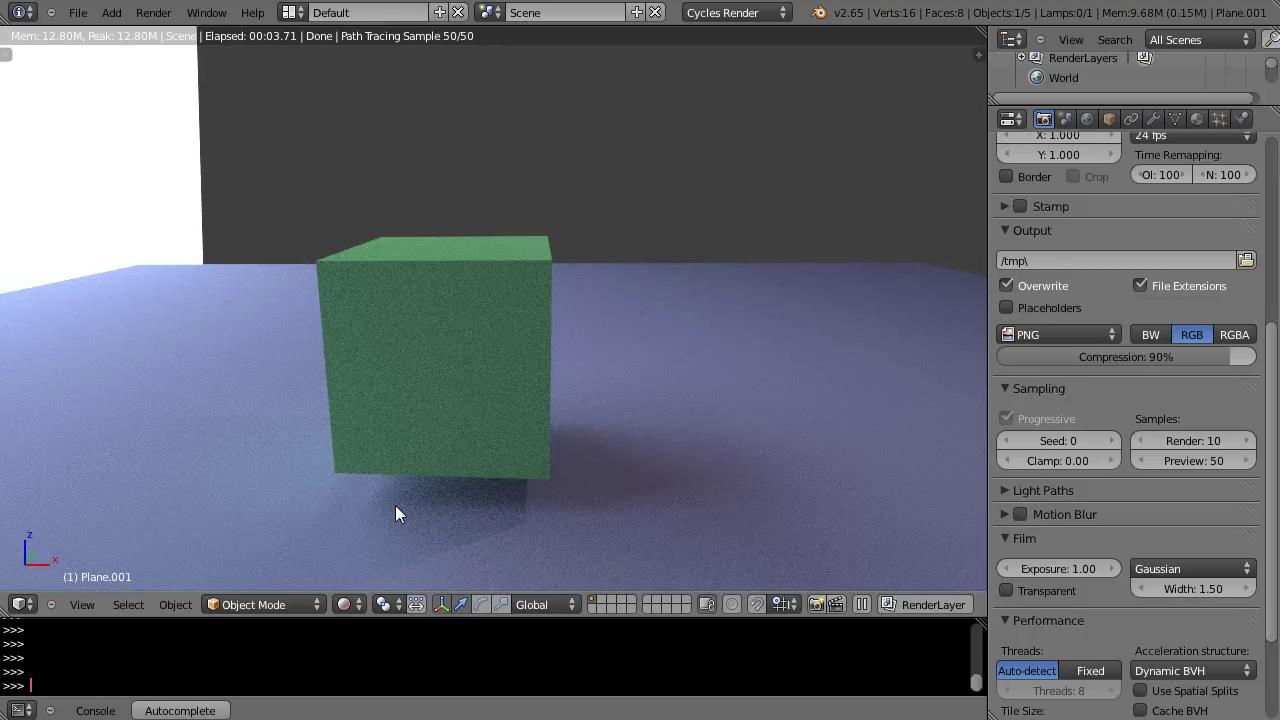
middle_drag(391, 511, 533, 470)
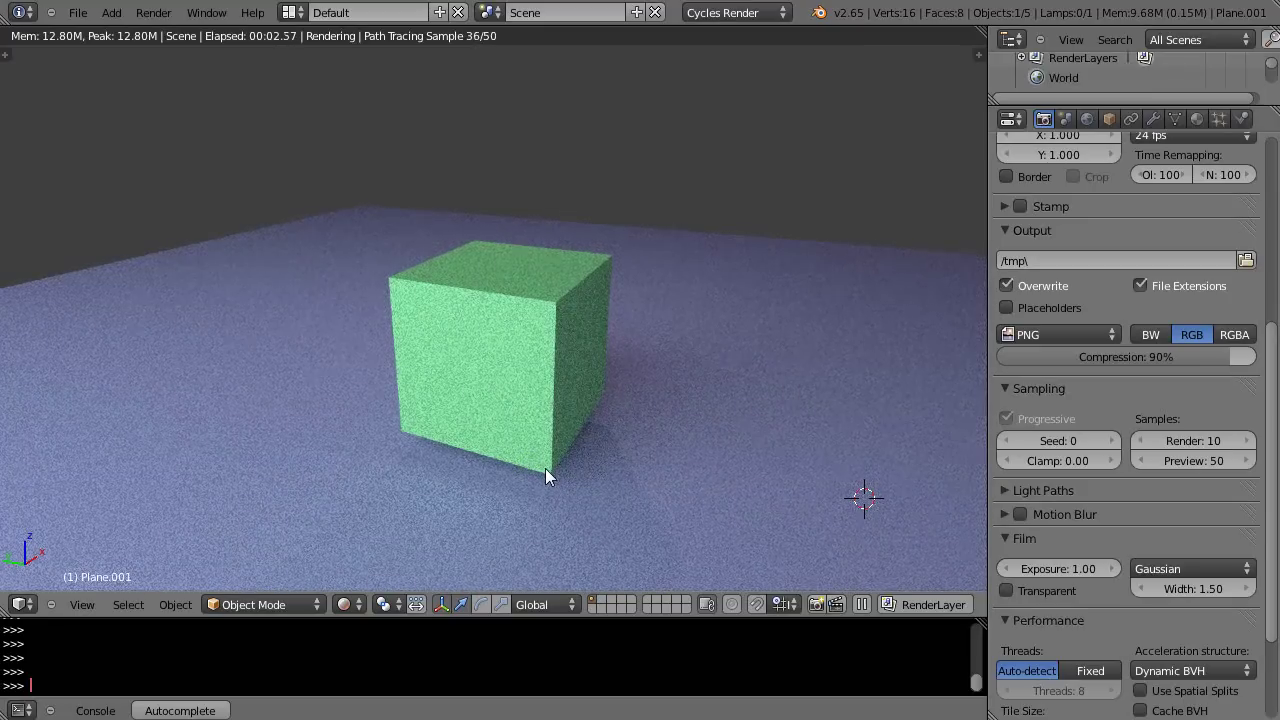
scroll(544, 461, up, 1)
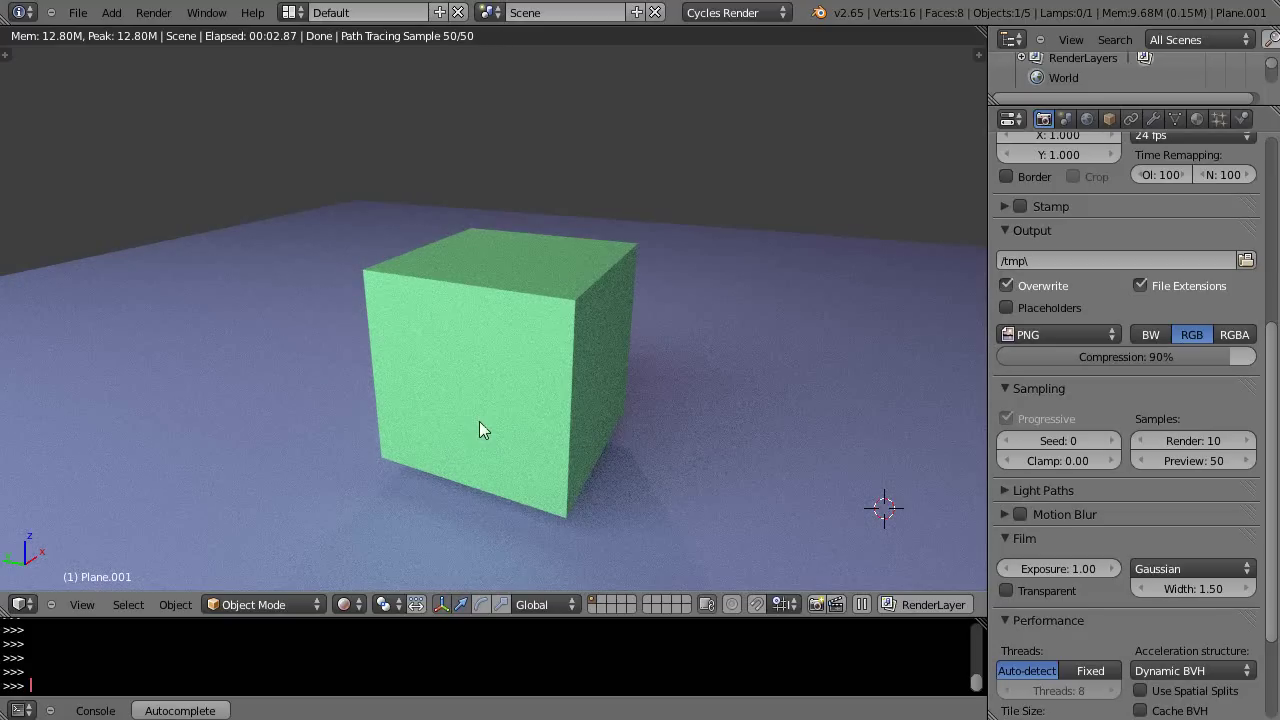
- Select the cube and bring up its Diffuse Color picker (R 0.377, G 0.800, B 0.332)
click(1197, 119)
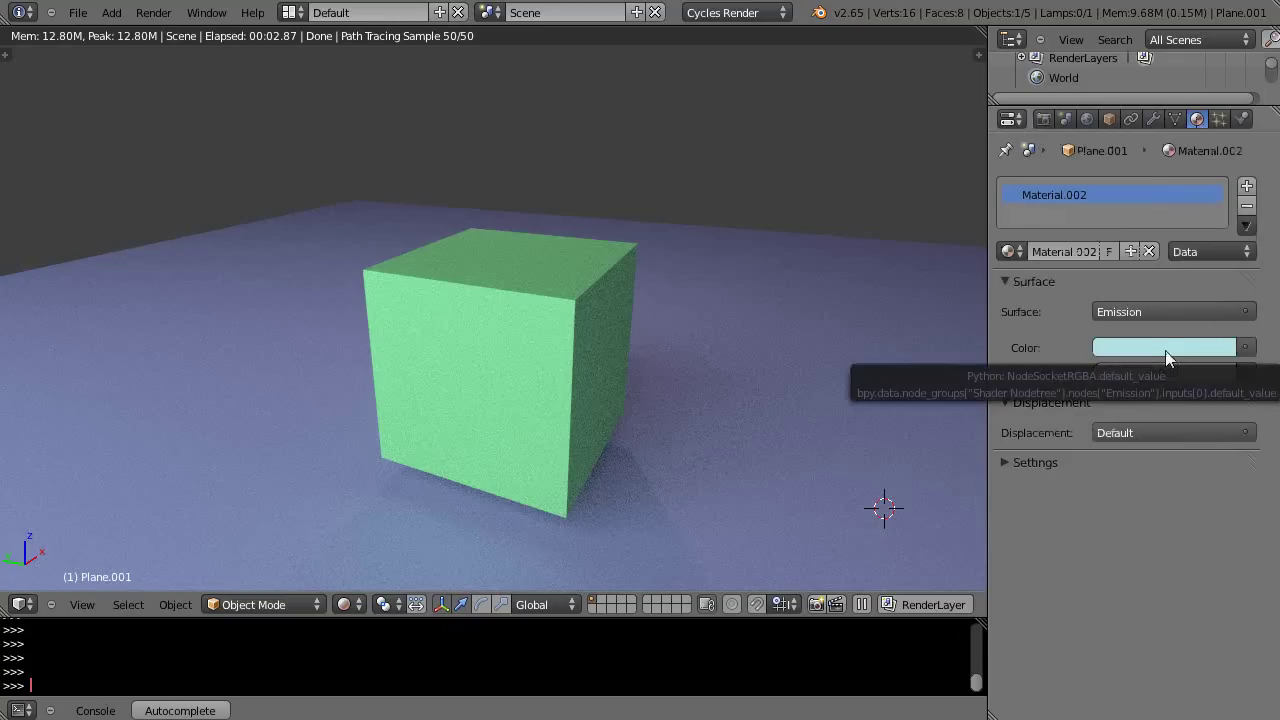
right_click(564, 365)
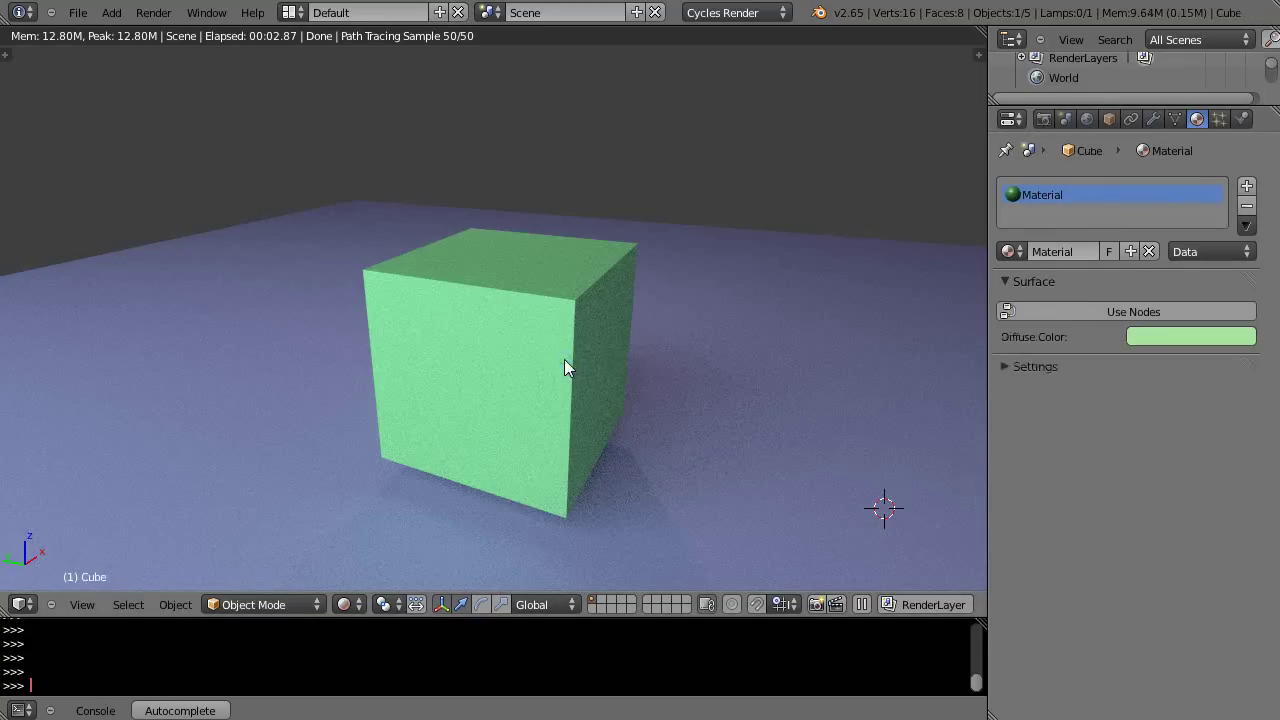
click(1200, 337)
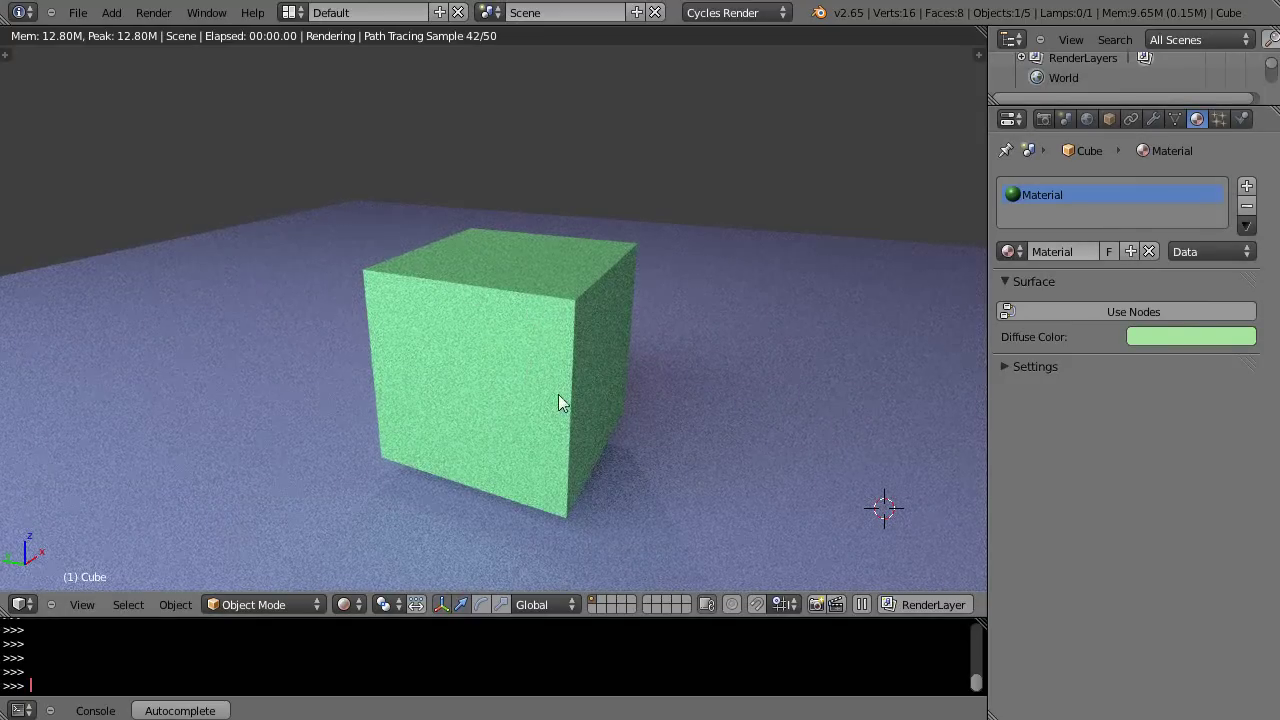
click(1202, 338)
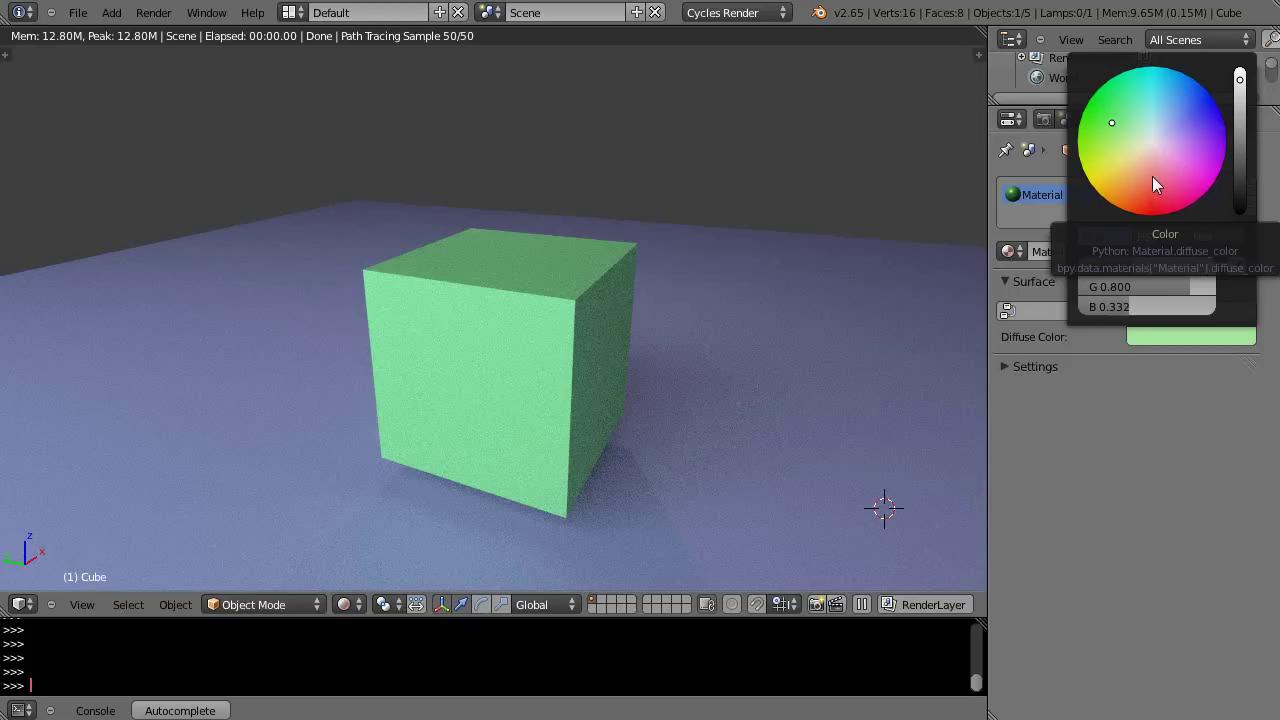
- Try pink, red and light green on the cube's diffuse colour, settling on soft pink
click(1152, 178)
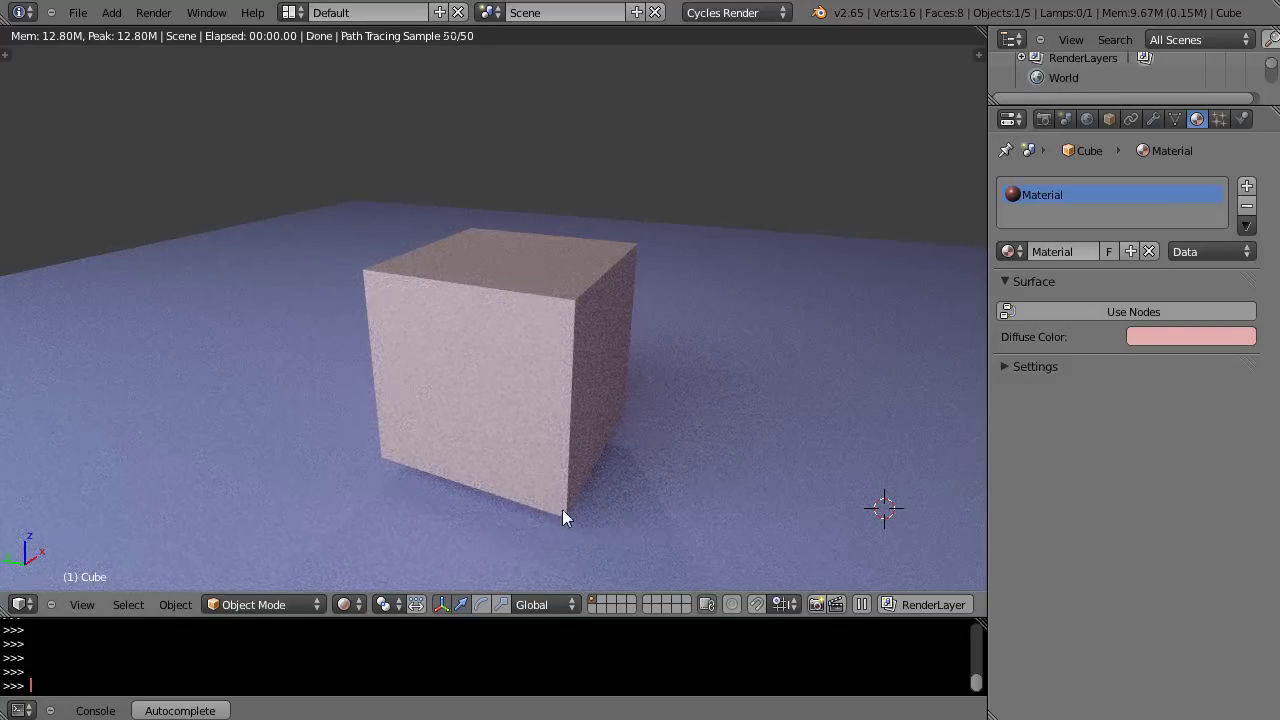
click(1179, 337)
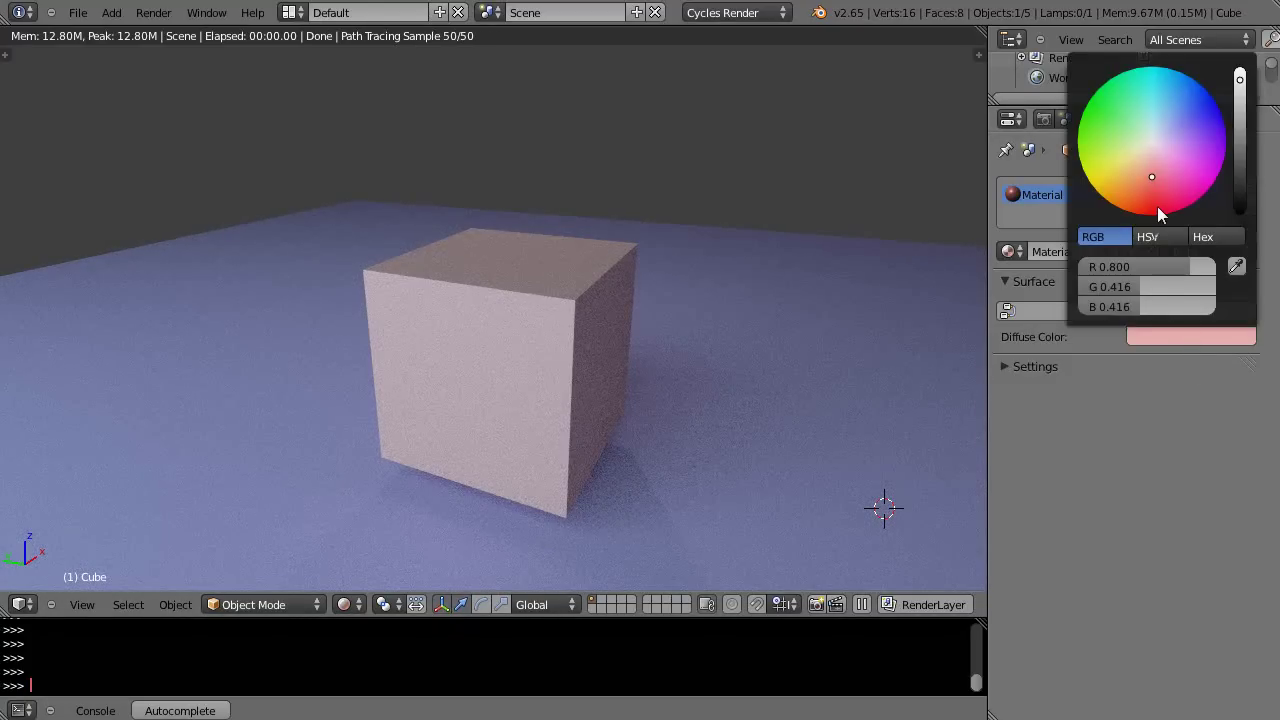
click(1159, 210)
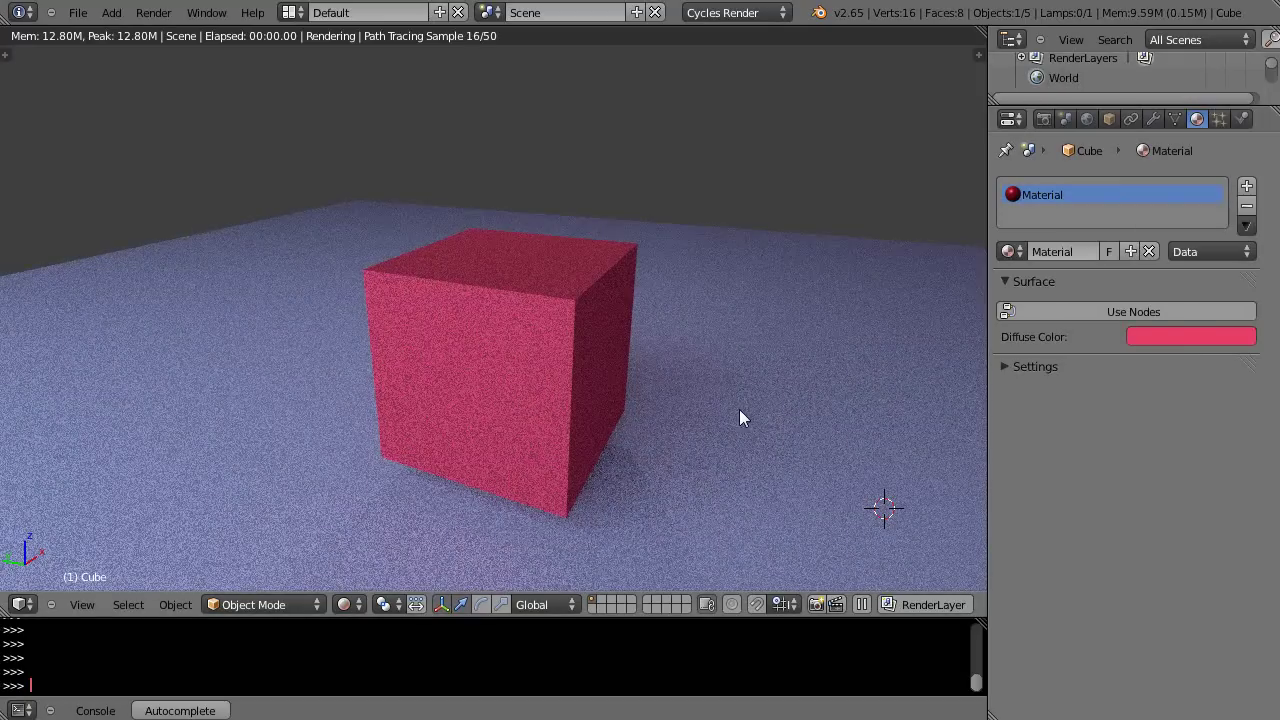
click(1184, 338)
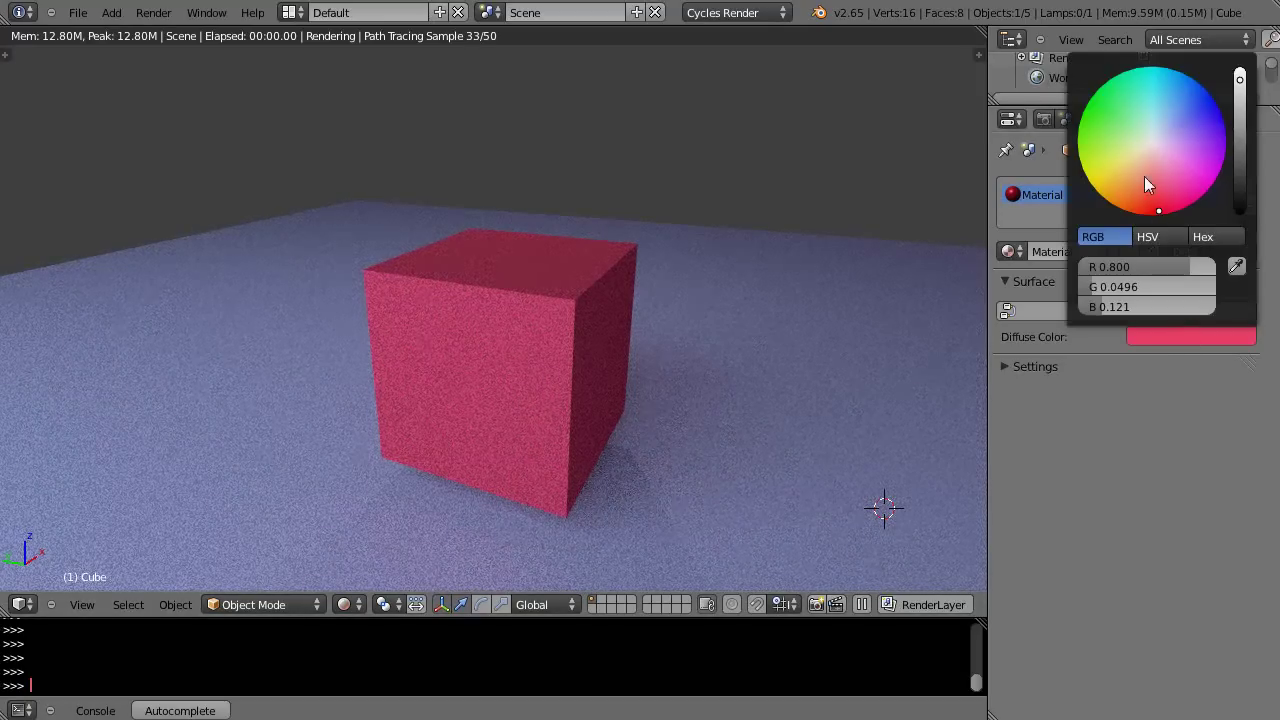
click(1126, 129)
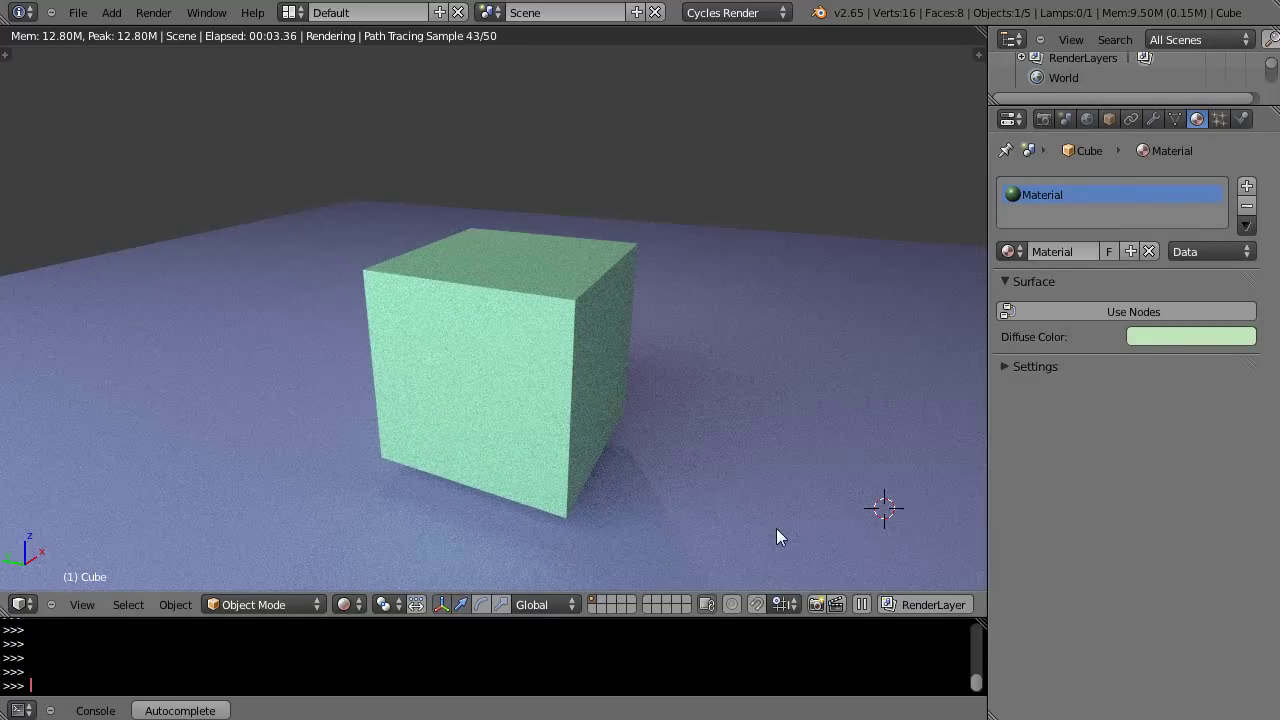
click(1172, 337)
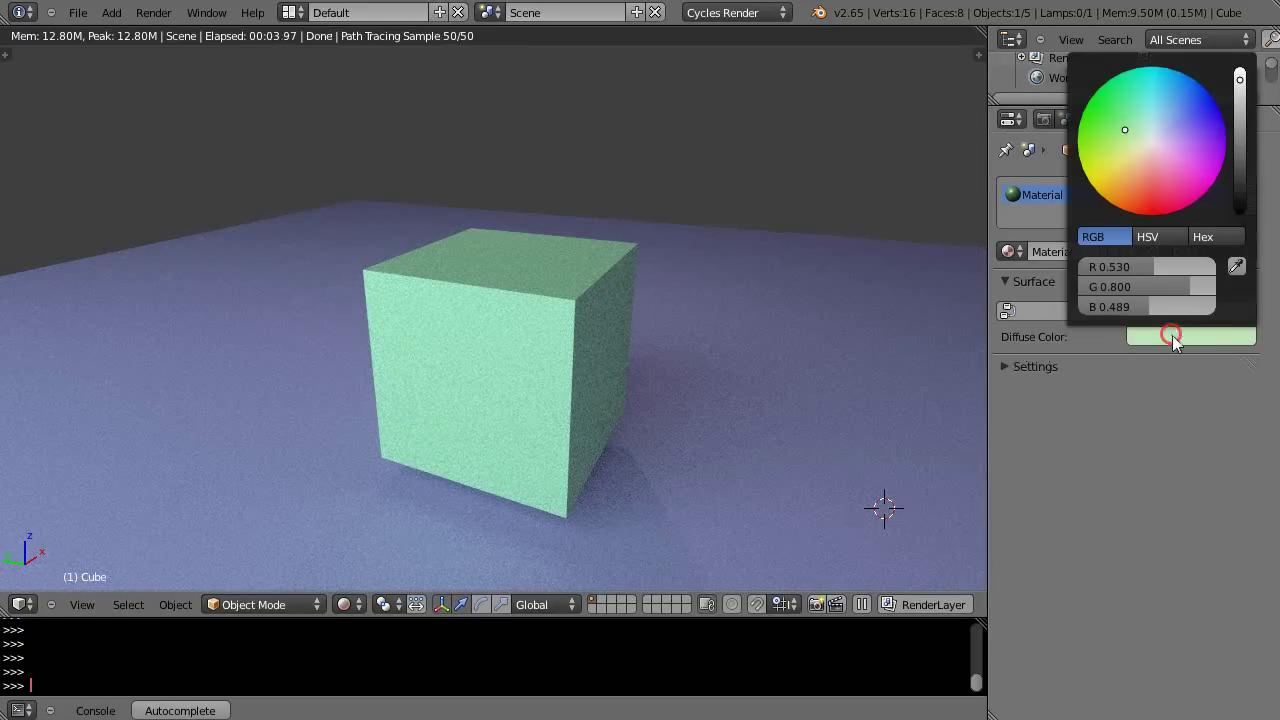
click(1155, 195)
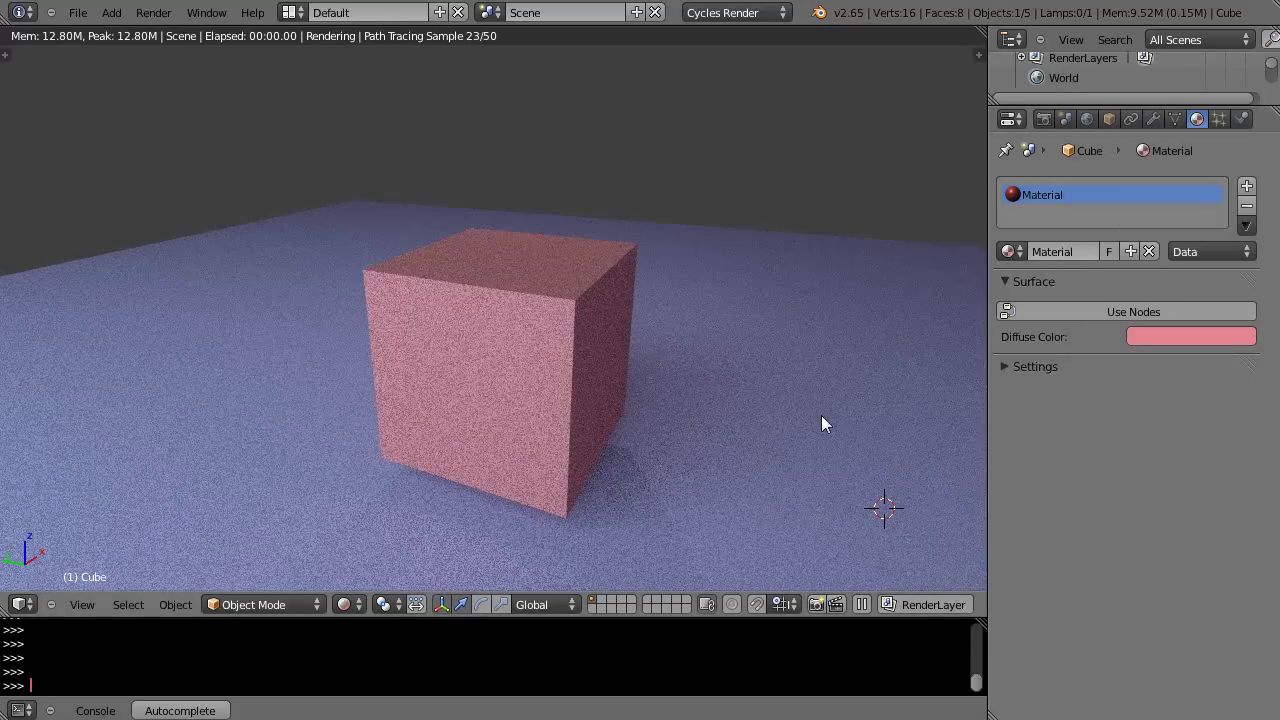
- Select the plane and set Material.001's diffuse colour to yellow (R 0.800, G 0.768, B 0.238)
right_click(820, 345)
click(1170, 347)
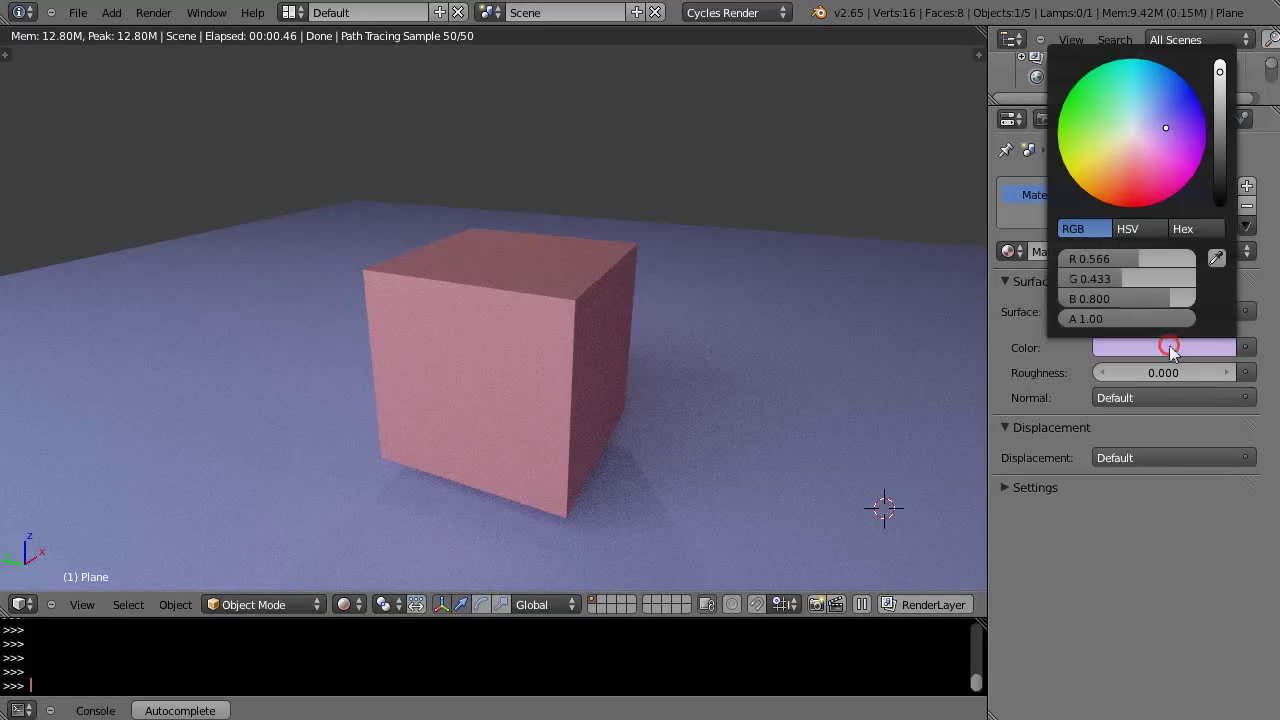
click(1133, 90)
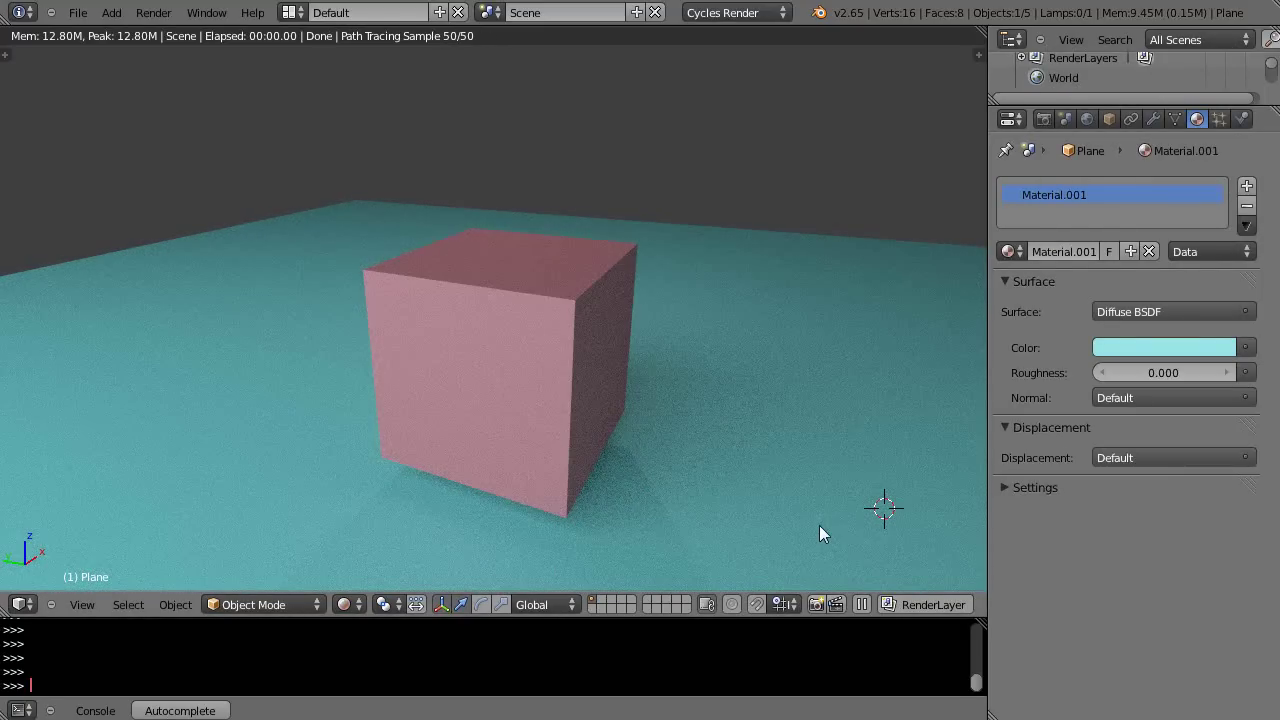
click(1157, 350)
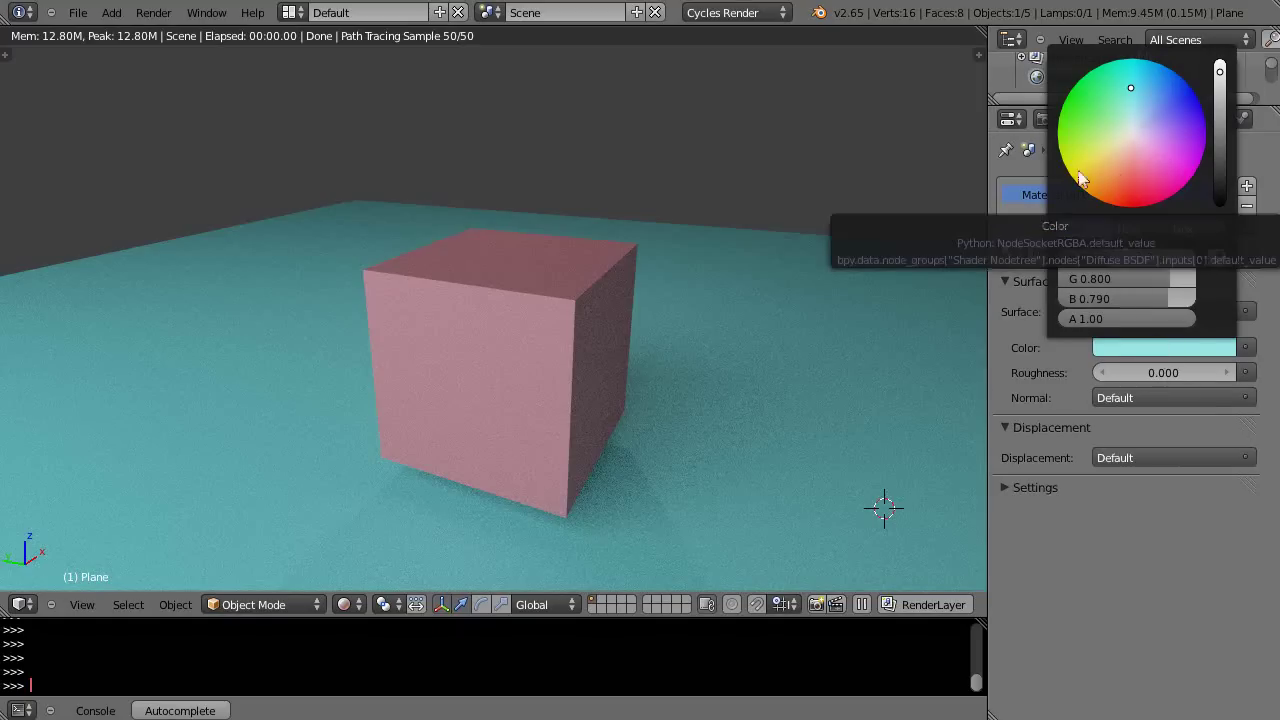
click(1088, 161)
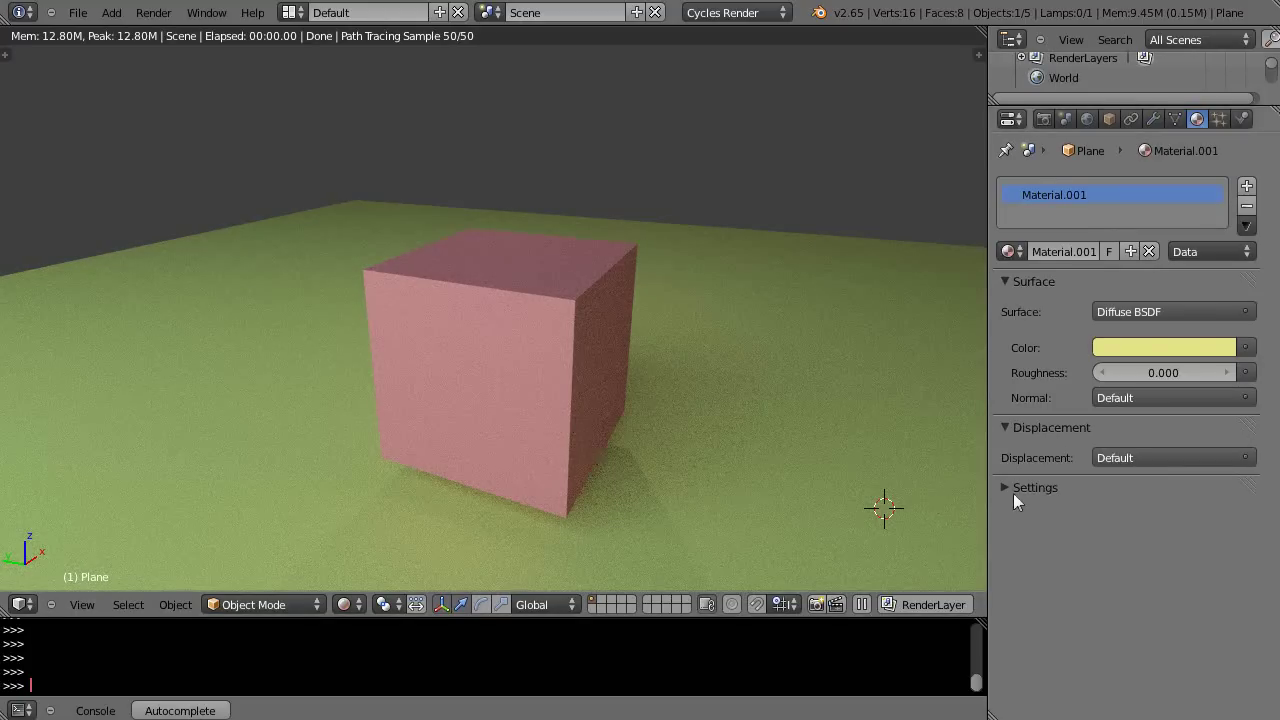
- Select the cube and try lavender-blue and violet before vivid purple (R 0.359, G 0.060, B 0.800)
right_click(560, 390)
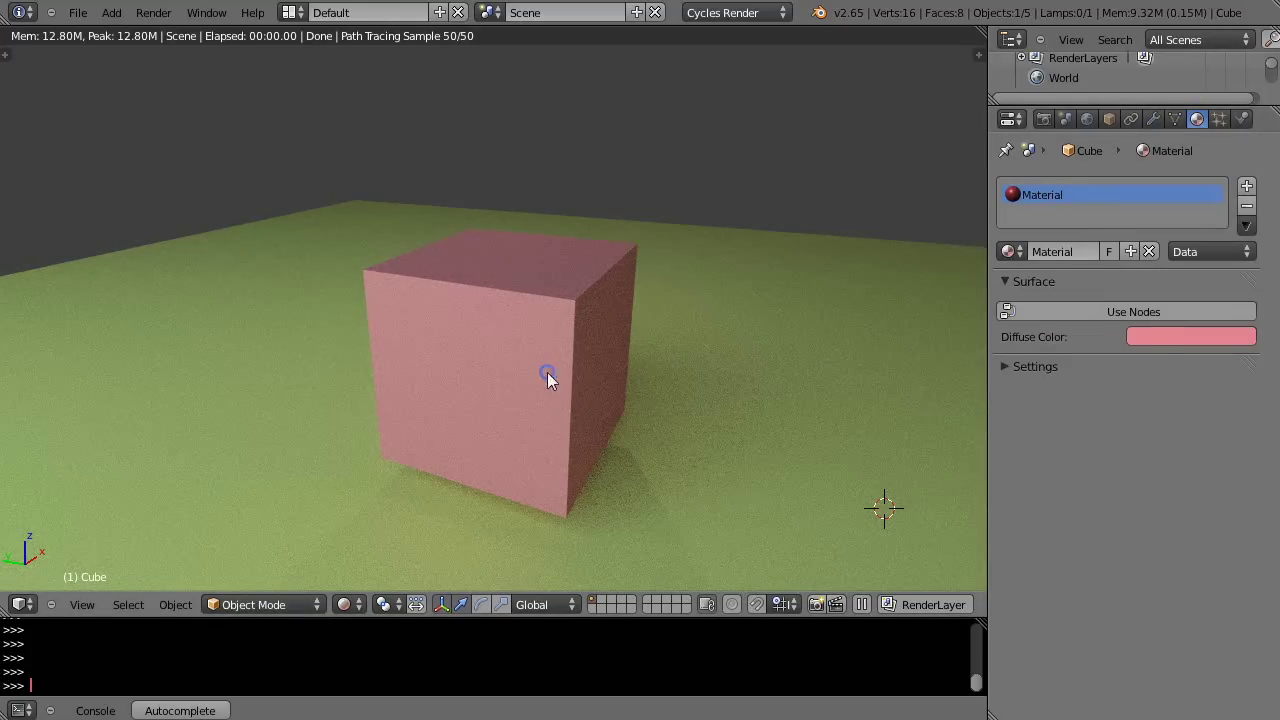
click(1154, 338)
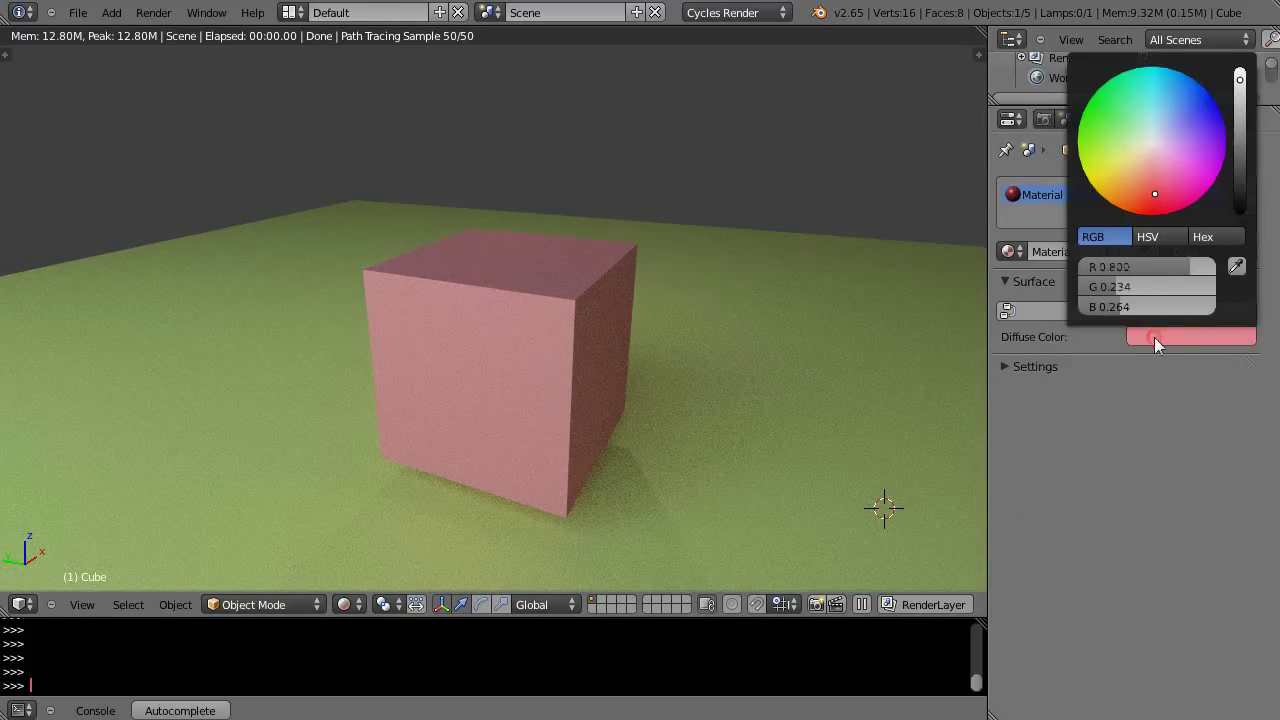
click(1189, 117)
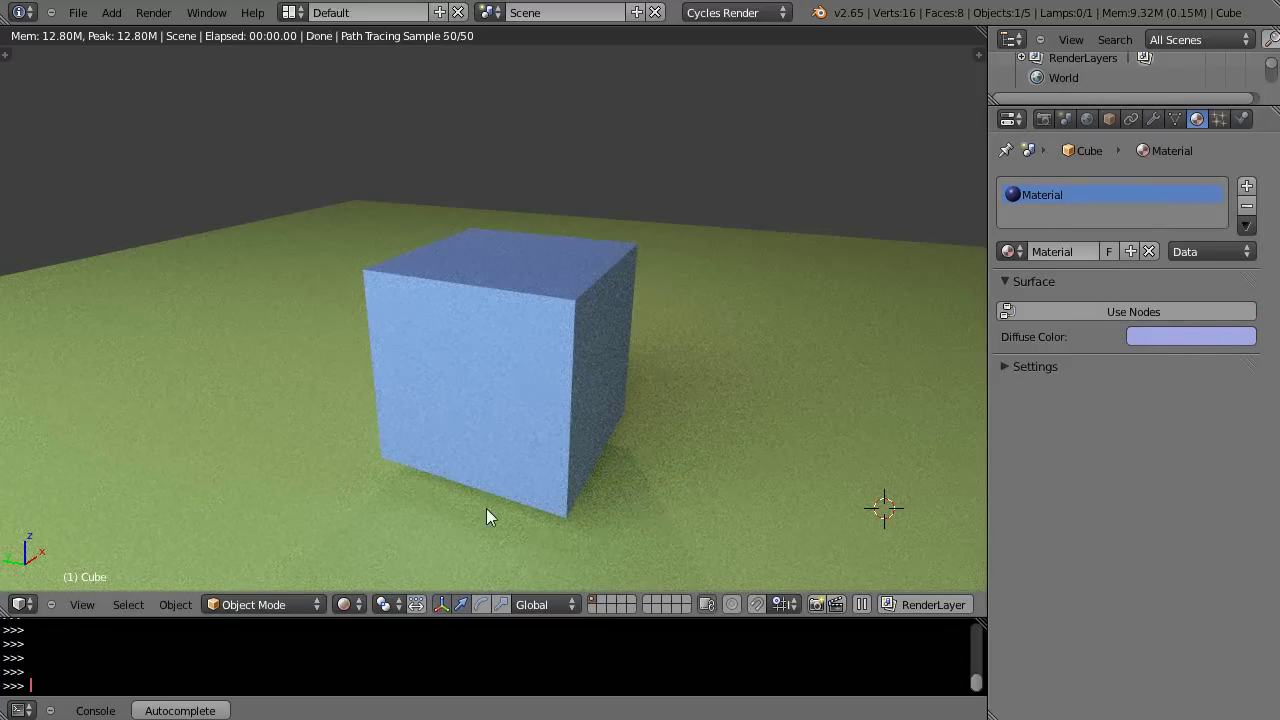
click(1174, 336)
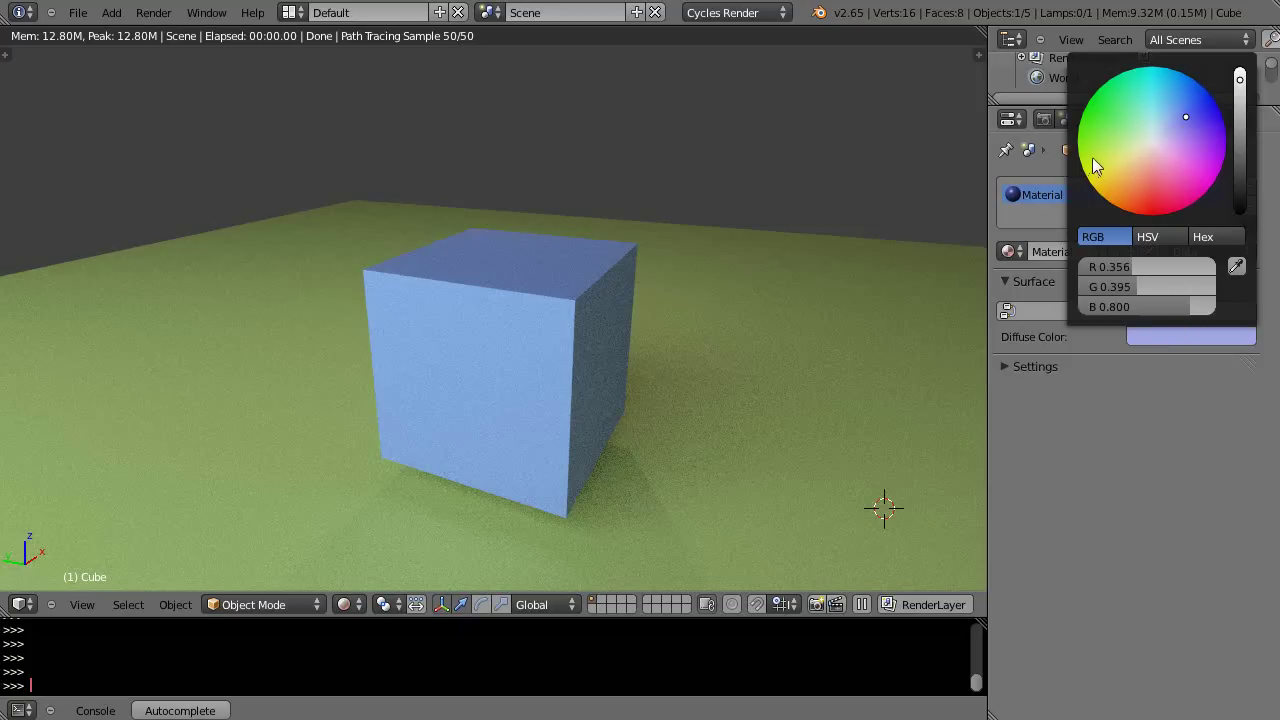
click(1198, 132)
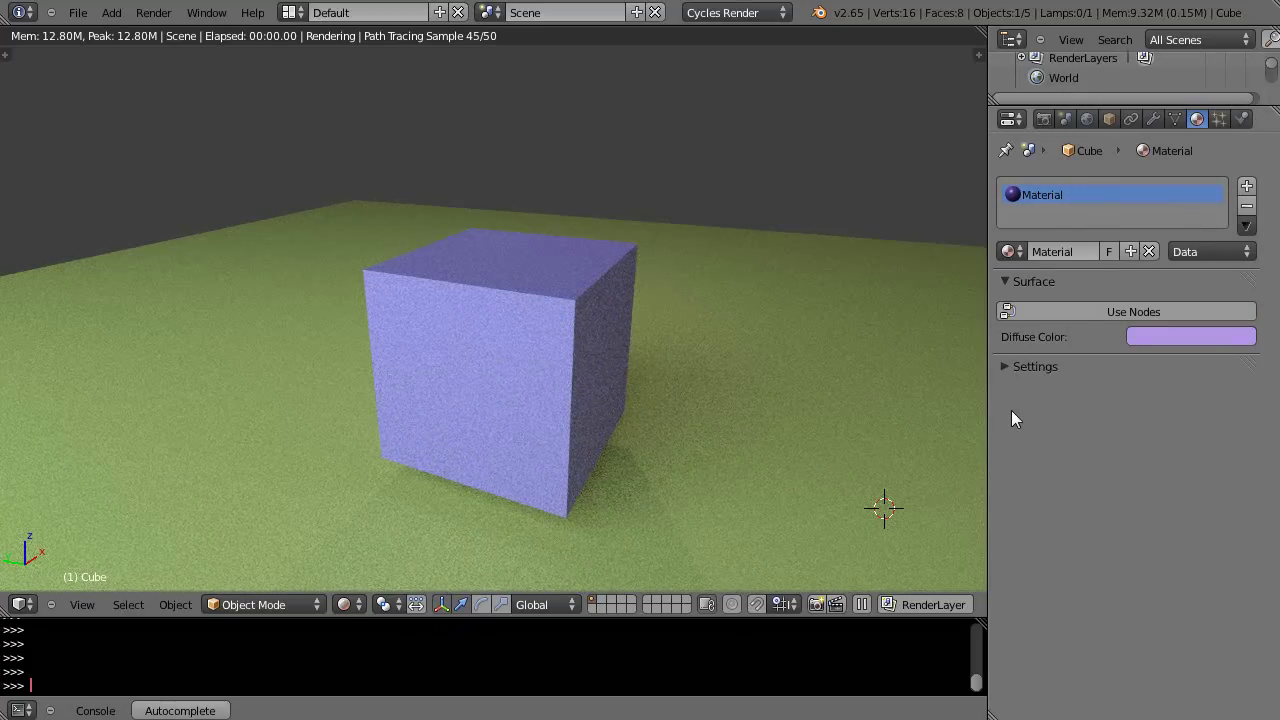
click(1172, 337)
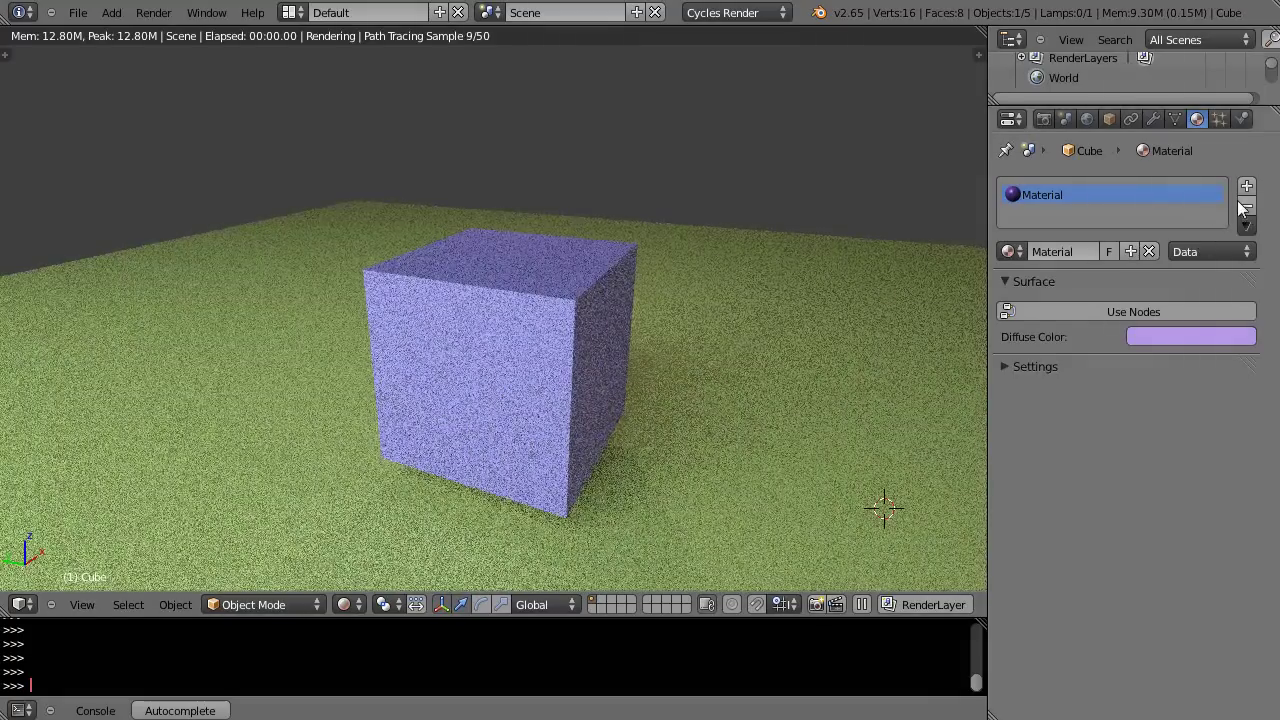
click(1190, 334)
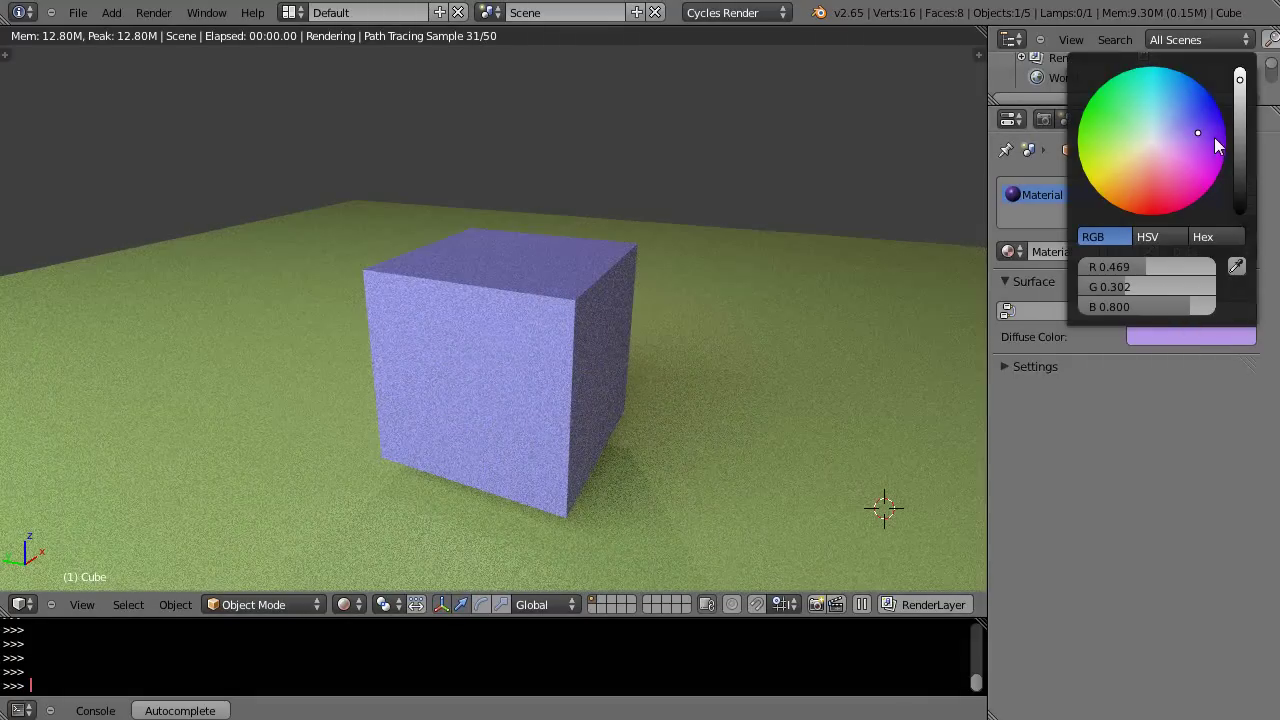
click(1221, 133)
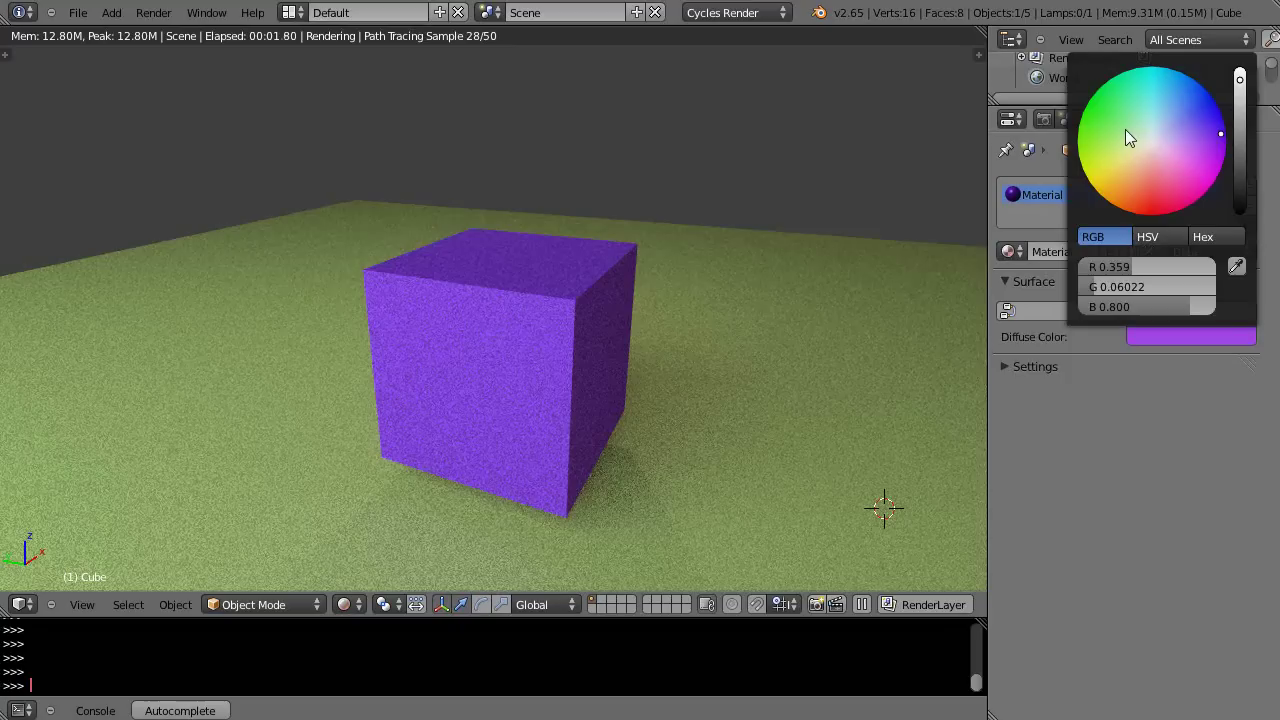
- Select the plane and set its diffuse colour to pale cream (R 0.800, G 0.721, B 0.602)
right_click(725, 440)
click(1166, 347)
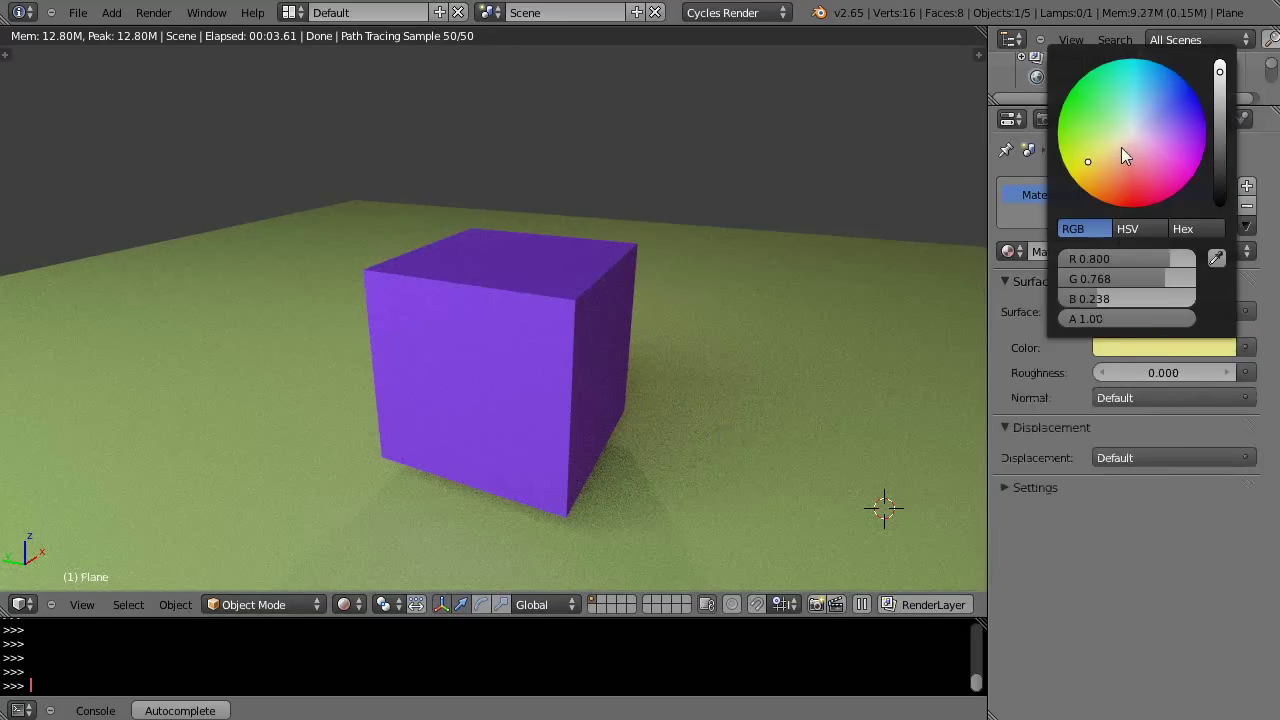
click(1121, 147)
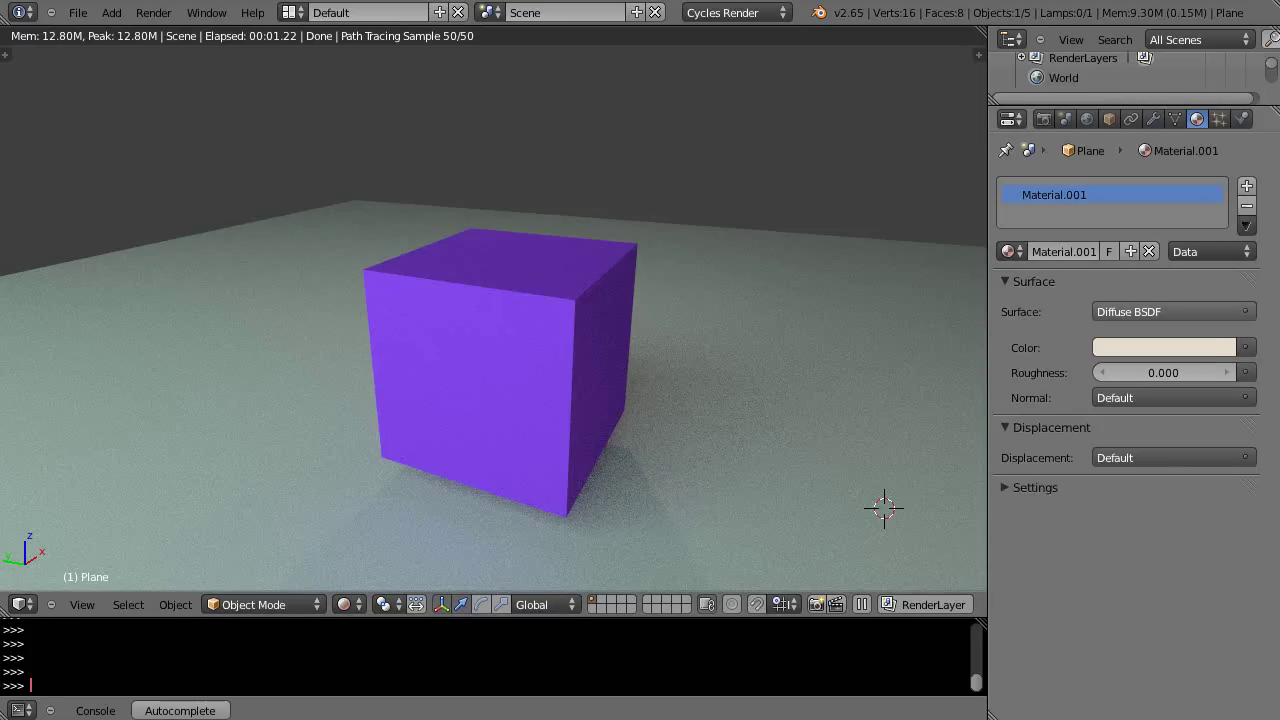
click(1208, 351)
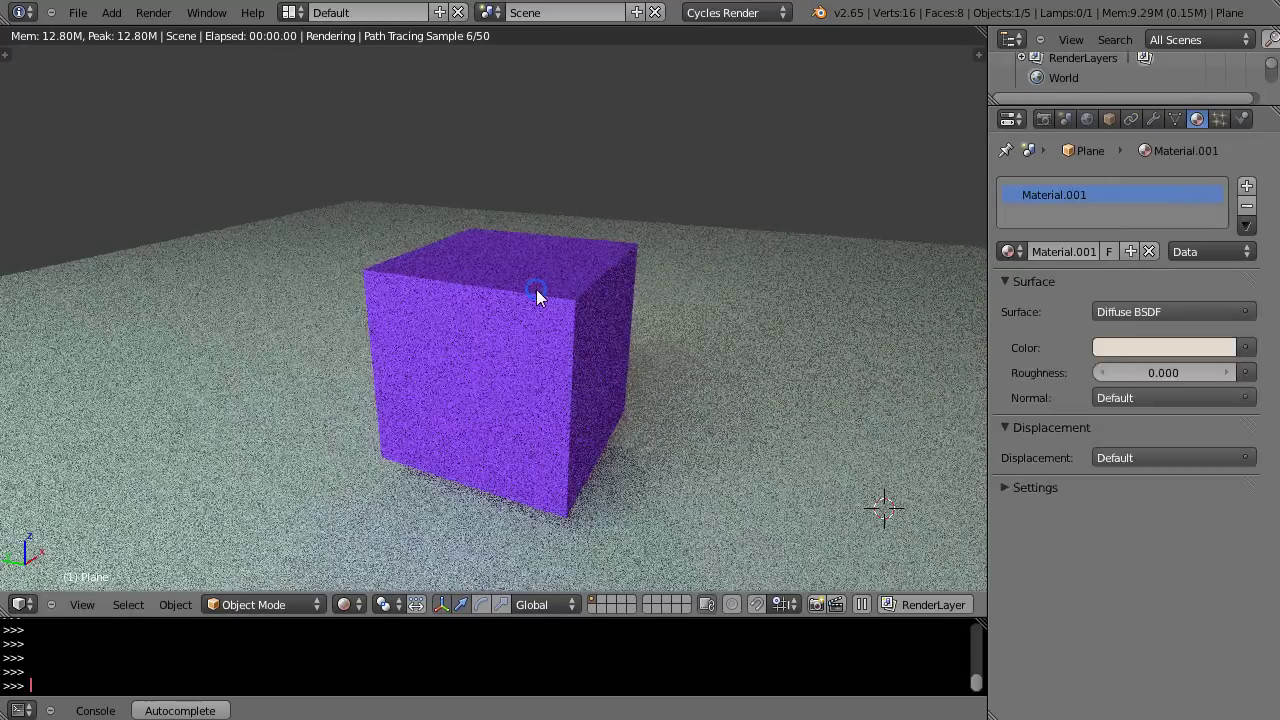
- Select the cube and set its diffuse colour to pale lavender (R 0.582, G 0.384, B 0.800)
right_click(534, 289)
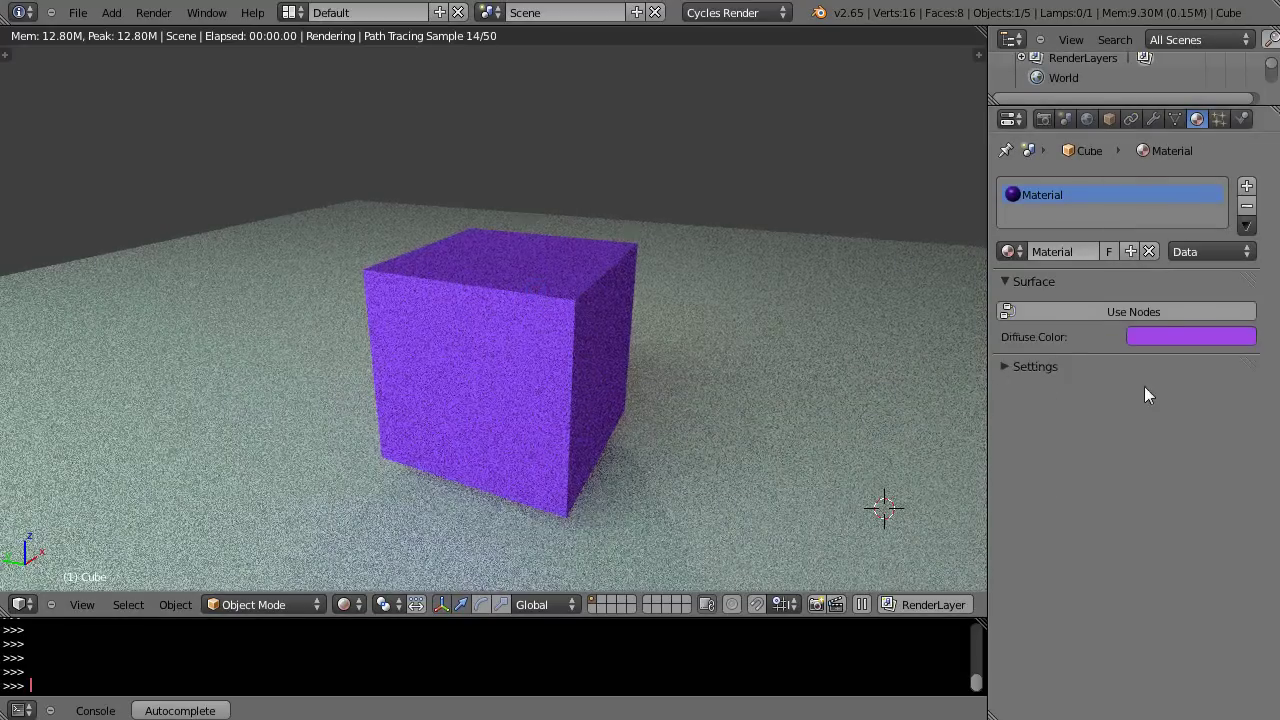
click(1172, 337)
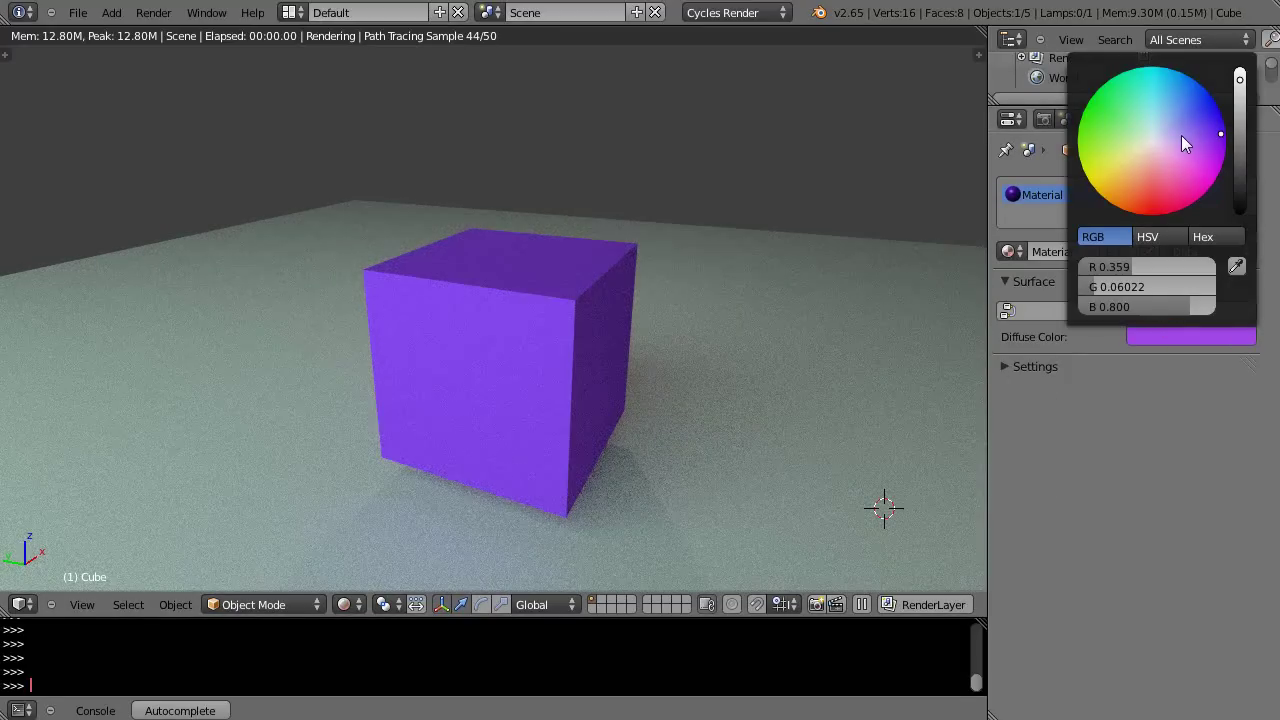
click(1182, 138)
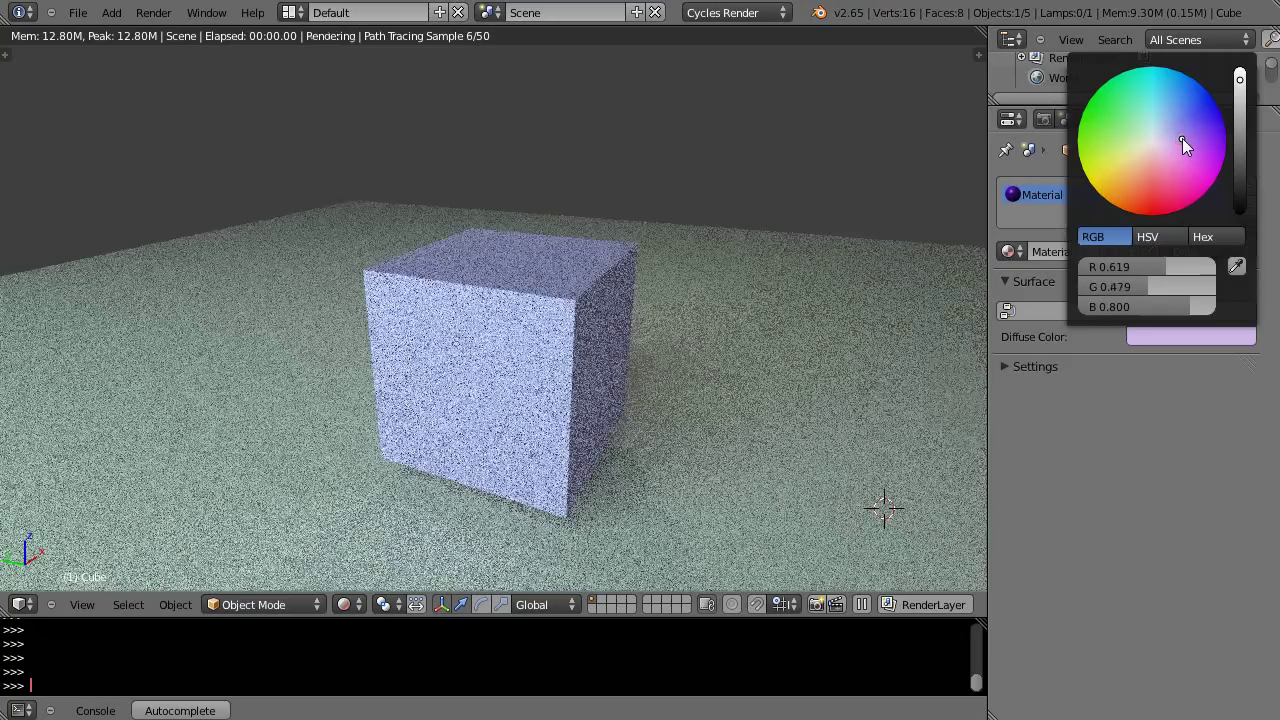
click(1191, 139)
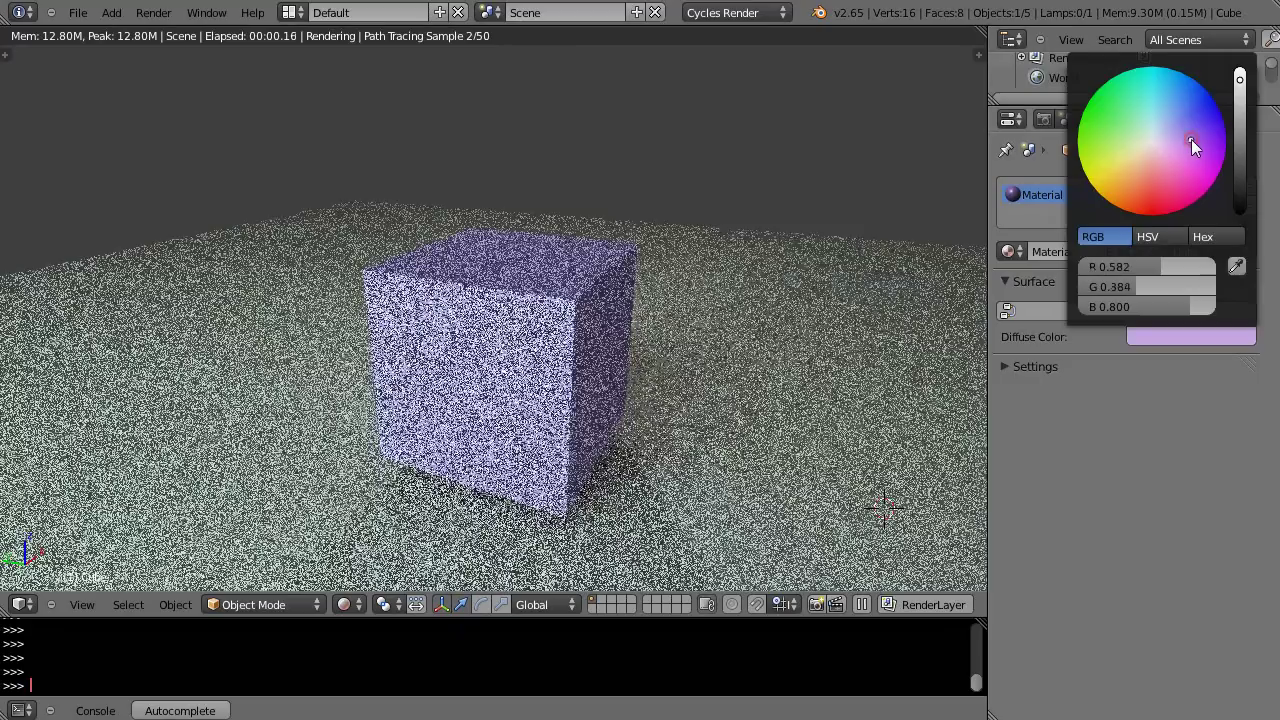